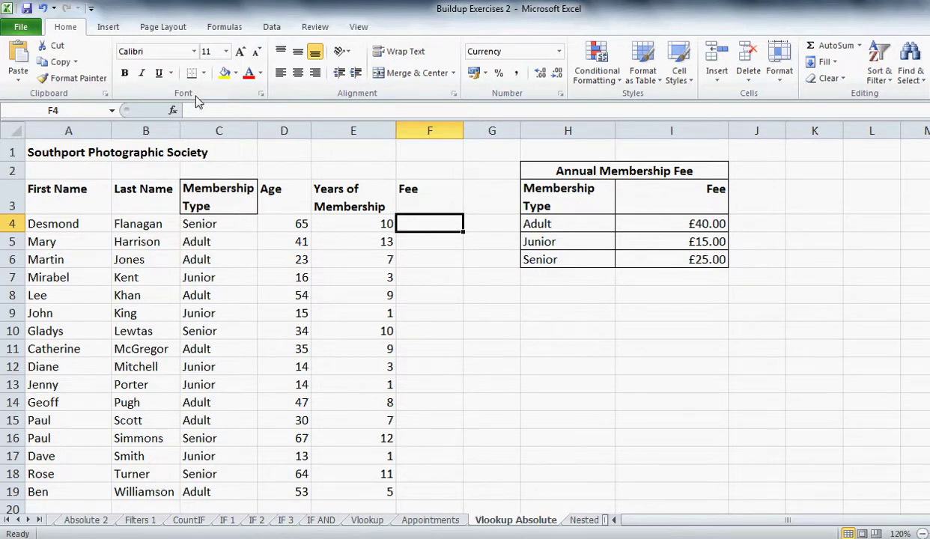
Start a VLOOKUP function in F4 with C4 as the lookup value and H3:I6 as the table array.
{"action": "left_click", "coordinate": [173, 111]}
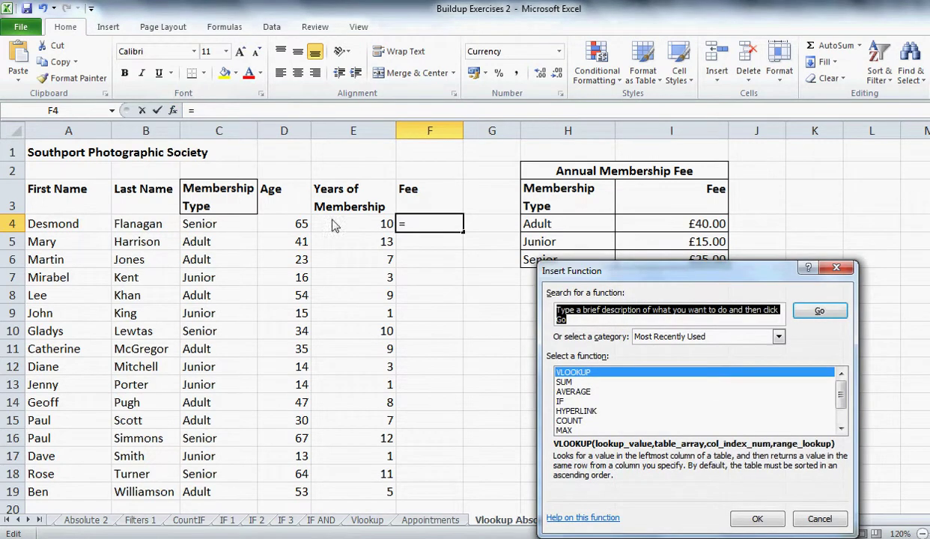
{"action": "left_click", "coordinate": [757, 518]}
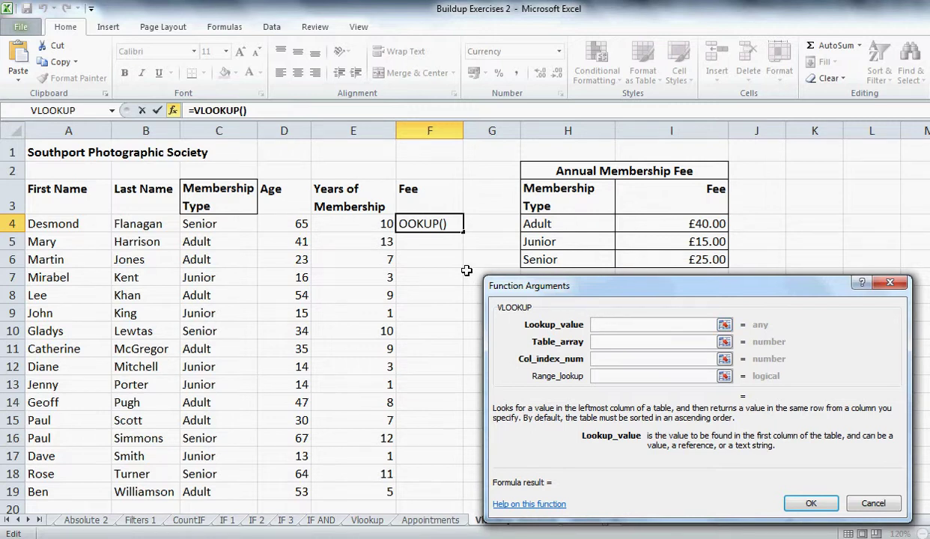
{"action": "left_click", "coordinate": [215, 223]}
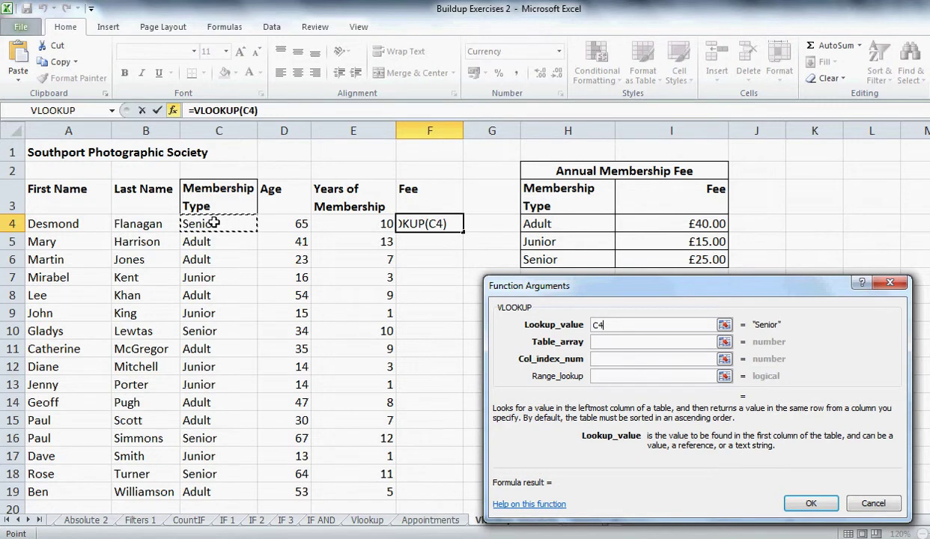
{"action": "left_click", "coordinate": [599, 341]}
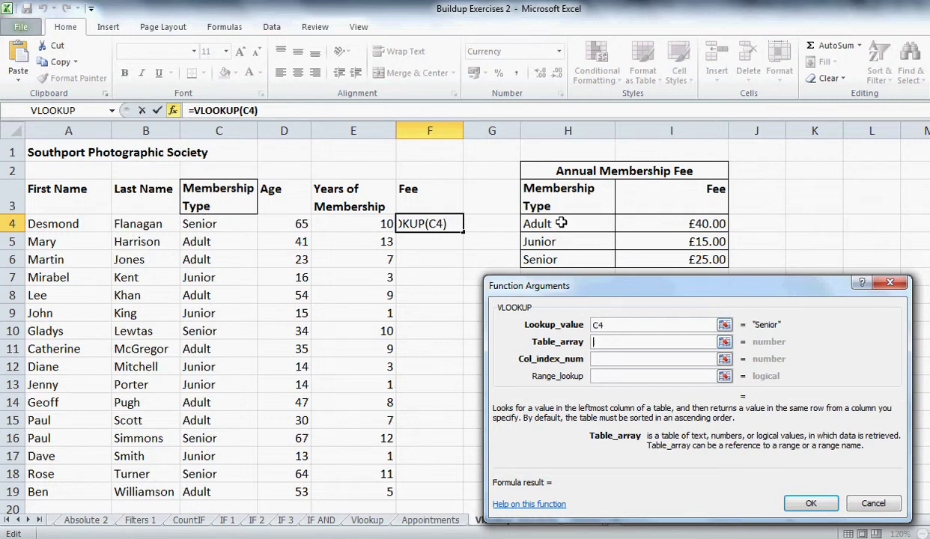
{"action": "left_click_drag", "start_coordinate": [541, 192], "coordinate": [623, 253]}
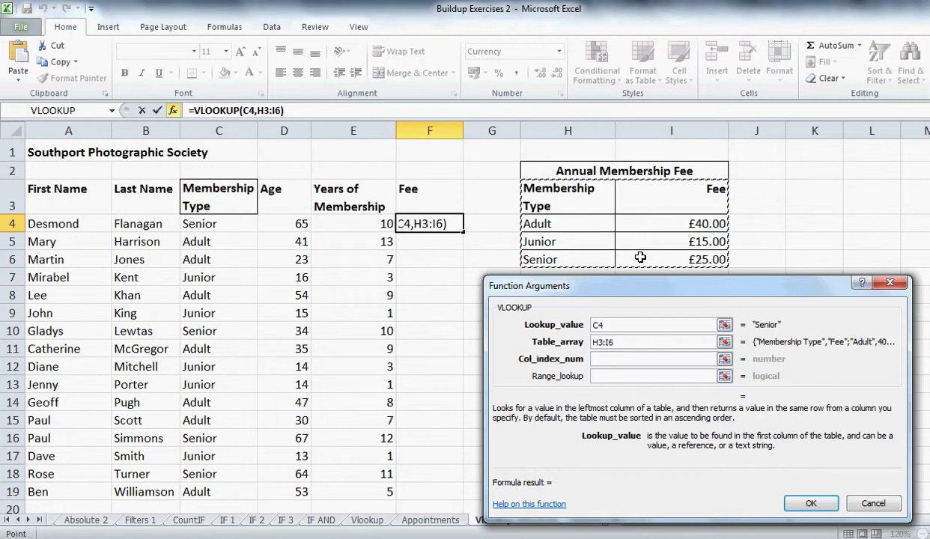
Set the VLOOKUP's column index number to 2 and its range lookup to false, then insert the formula.
{"action": "left_click", "coordinate": [601, 359]}
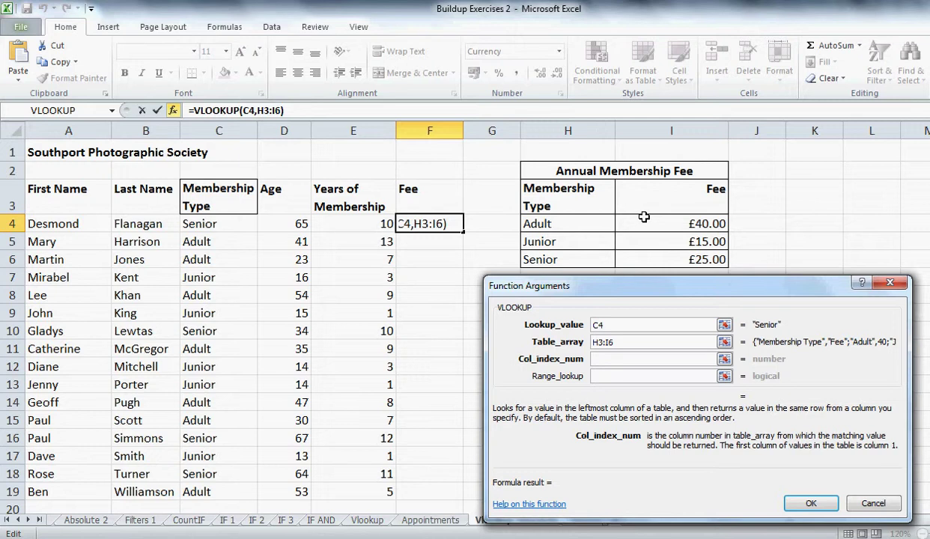
{"action": "type", "text": "2"}
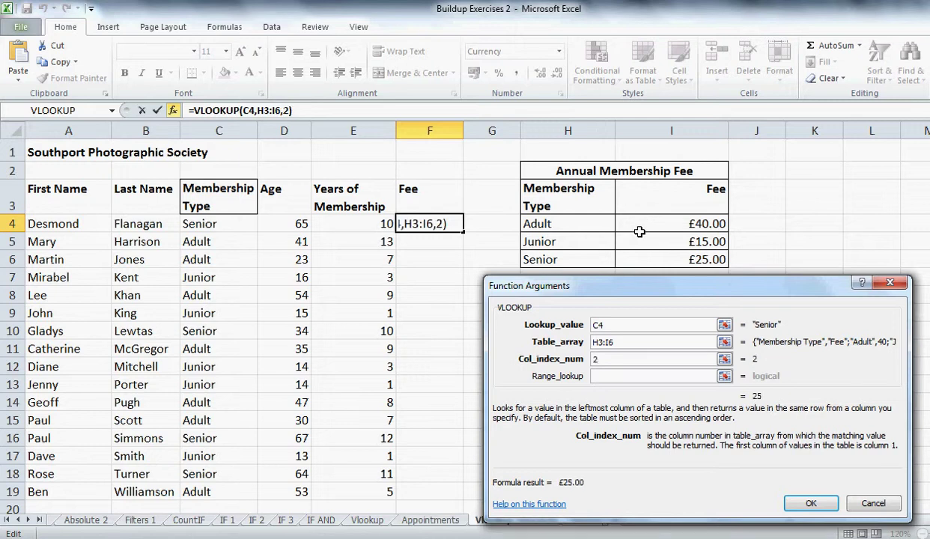
{"action": "left_click", "coordinate": [598, 376]}
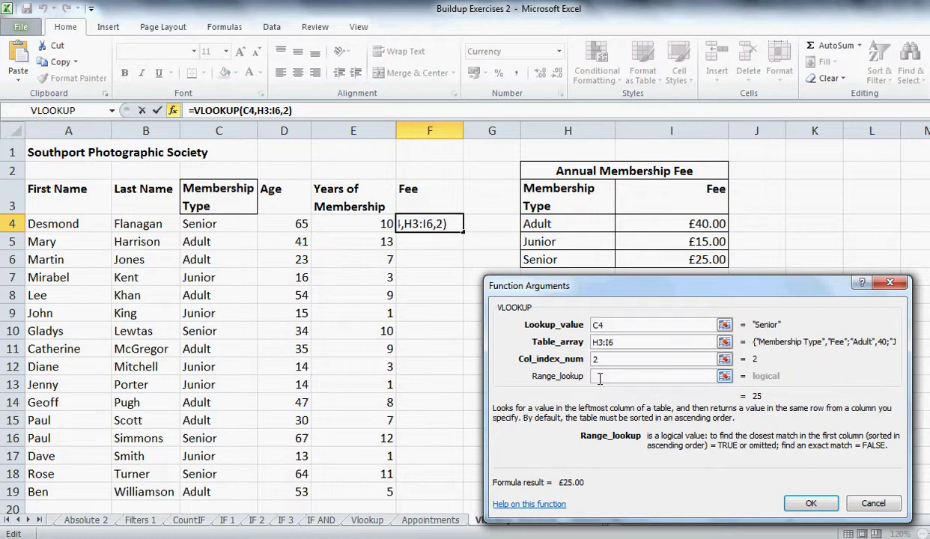
{"action": "type", "text": "fals"}
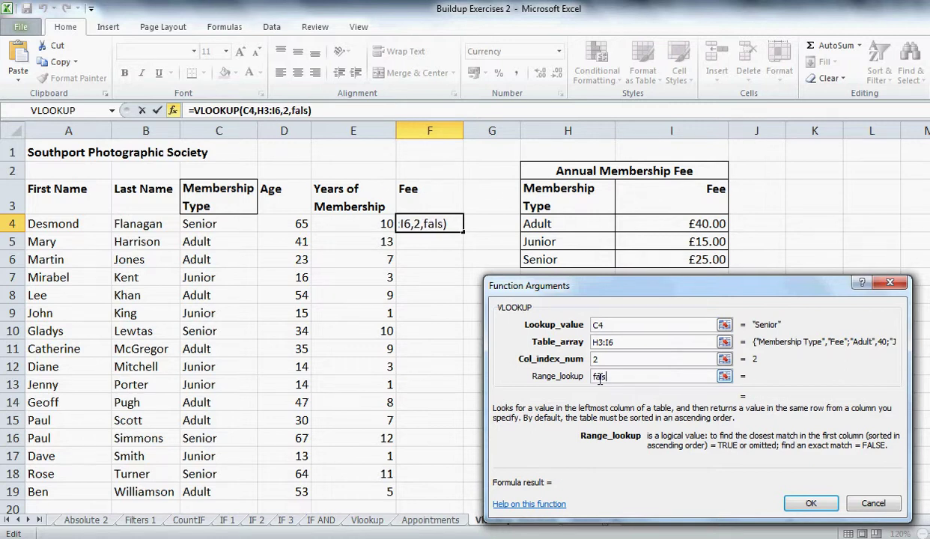
{"action": "type", "text": "e"}
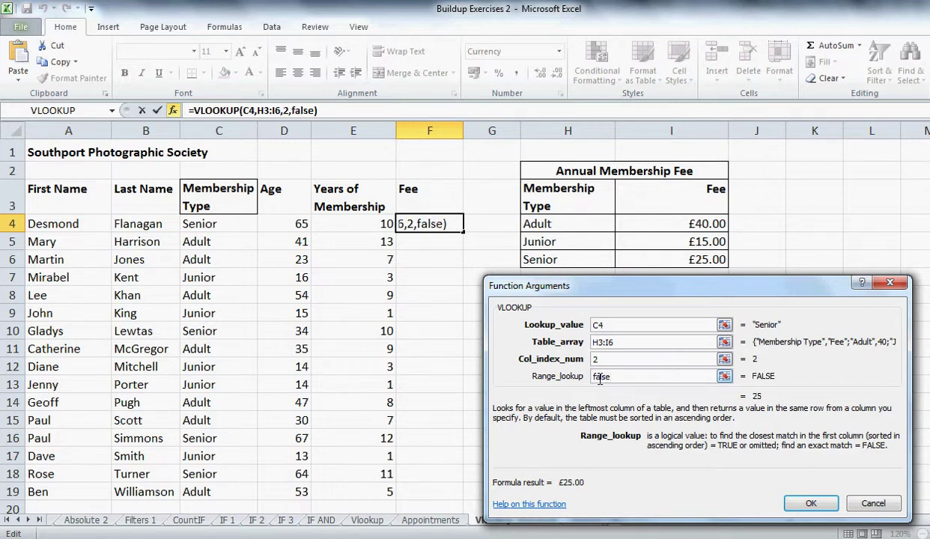
{"action": "left_click", "coordinate": [807, 502]}
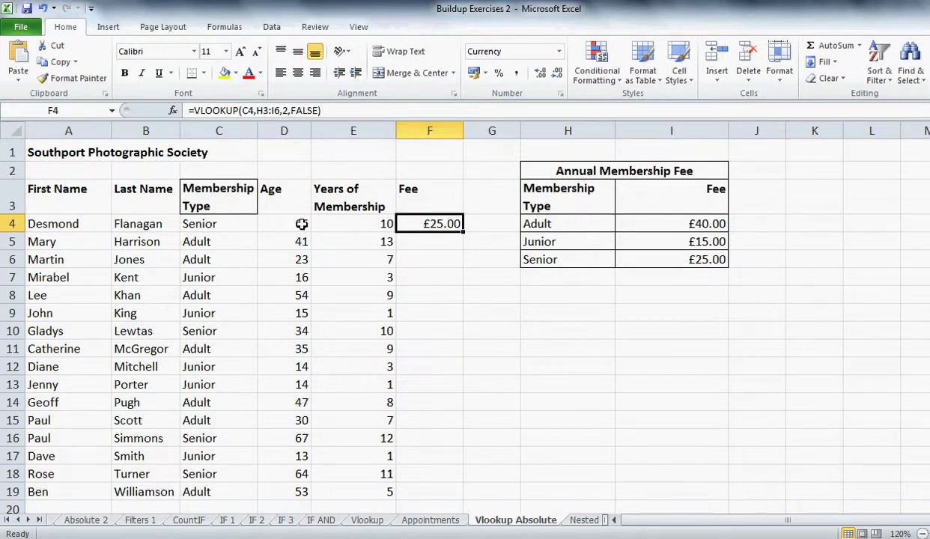
Check the Senior row of the fee table and fill the Fee formula from F4 down to F12.
{"action": "left_click_drag", "start_coordinate": [573, 261], "coordinate": [647, 268]}
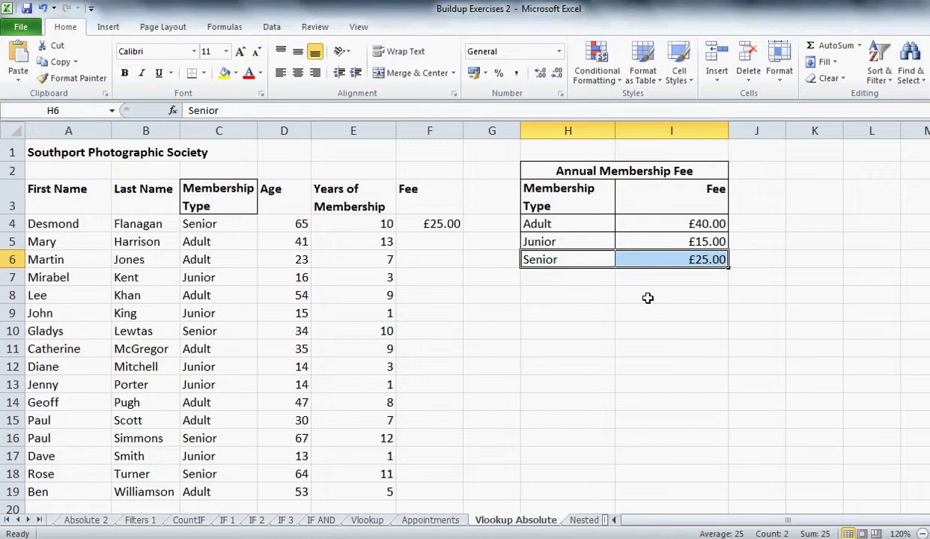
{"action": "left_click", "coordinate": [647, 298]}
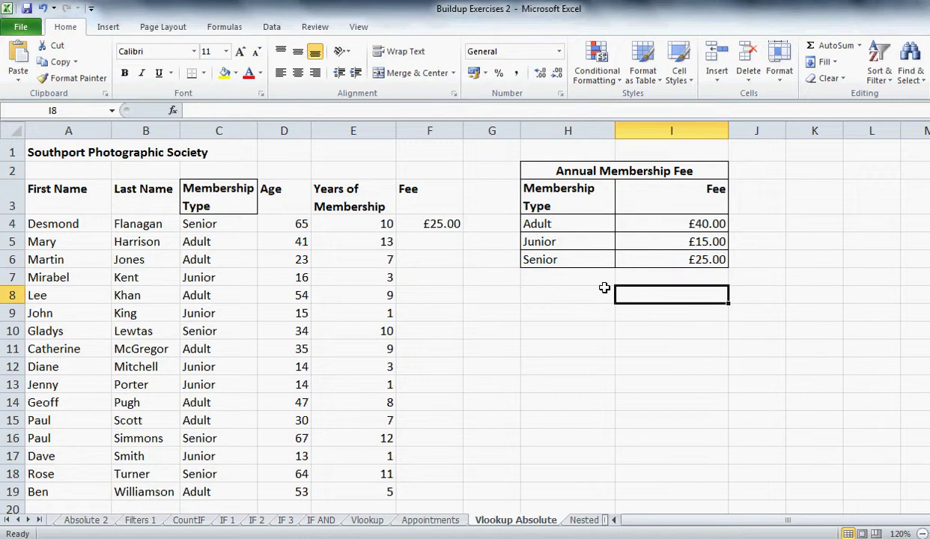
{"action": "left_click", "coordinate": [439, 223]}
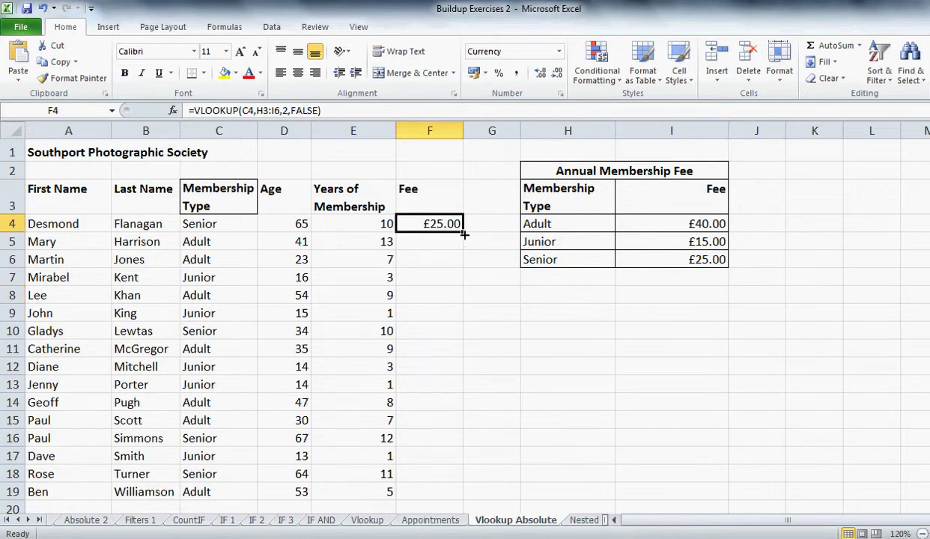
{"action": "left_click_drag", "start_coordinate": [464, 235], "coordinate": [482, 380]}
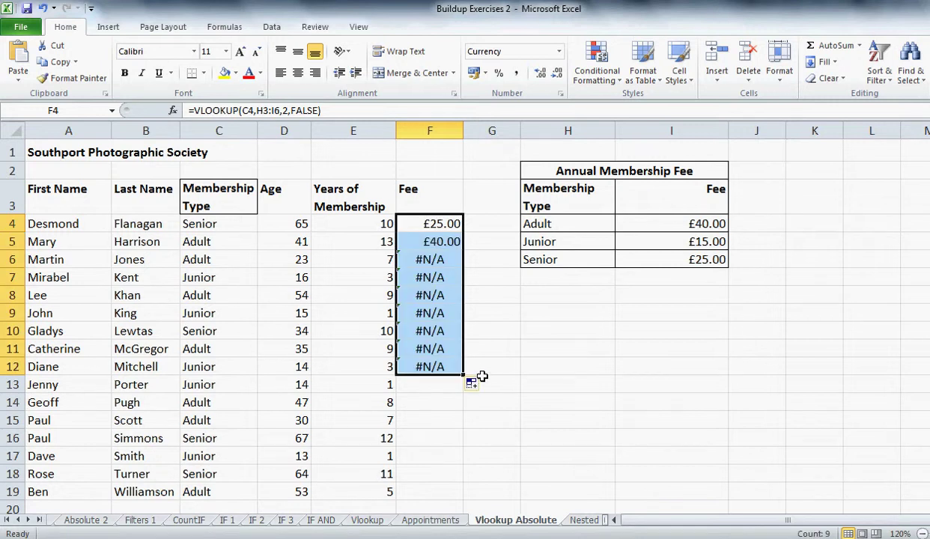
Examine which cells the table array in F12's VLOOKUP formula refers to, leaving the formula as it is.
{"action": "left_click", "coordinate": [433, 366]}
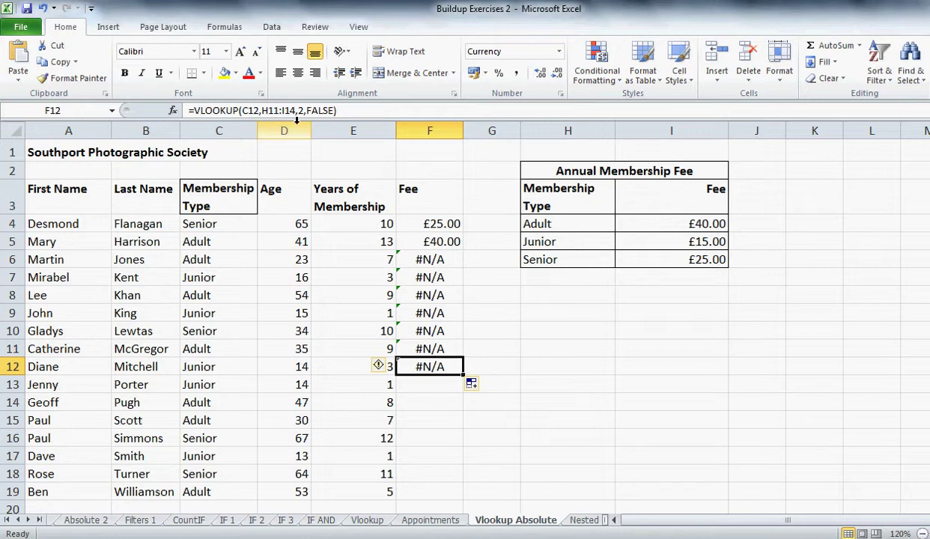
{"action": "left_click", "coordinate": [276, 110]}
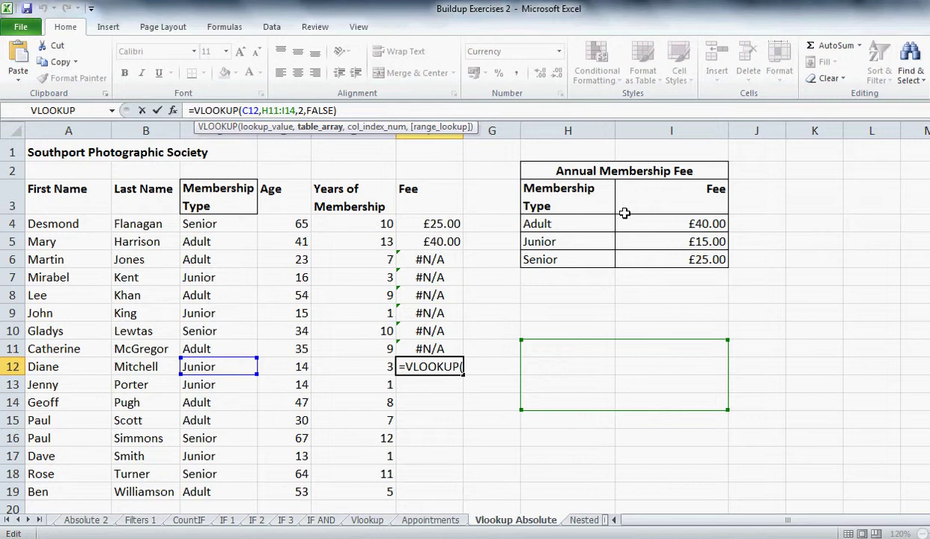
{"action": "key", "text": "ctrl+Return"}
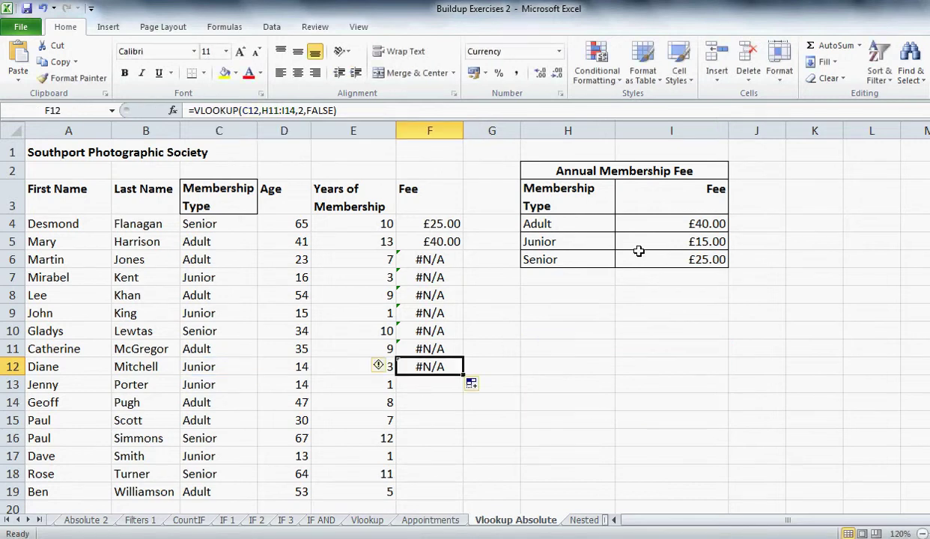
Clear the Fee formulas from F4:F12.
{"action": "left_click_drag", "start_coordinate": [444, 224], "coordinate": [447, 367]}
{"action": "key", "text": "Delete"}
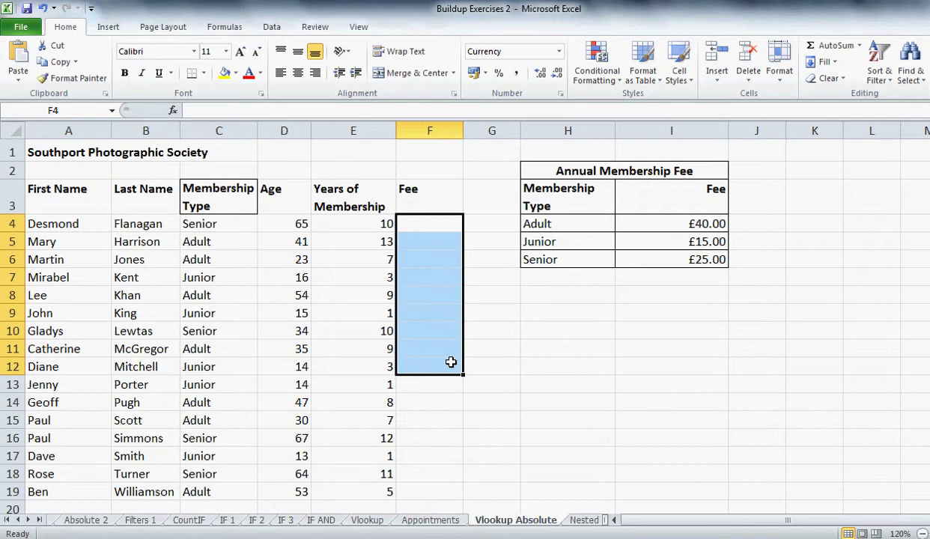
Begin a new VLOOKUP function in F4, using C4 as the lookup value and H3:I6 as the table array.
{"action": "left_click", "coordinate": [429, 222]}
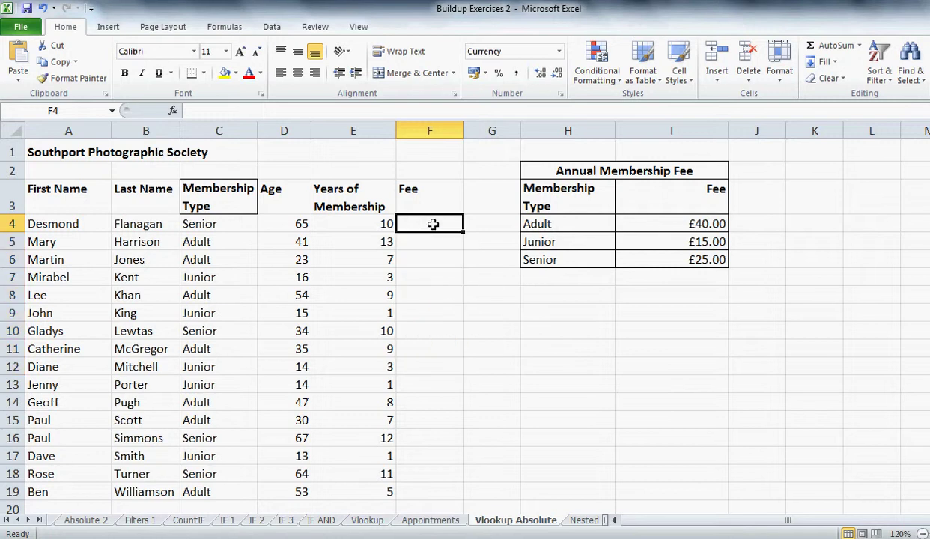
{"action": "left_click", "coordinate": [172, 110]}
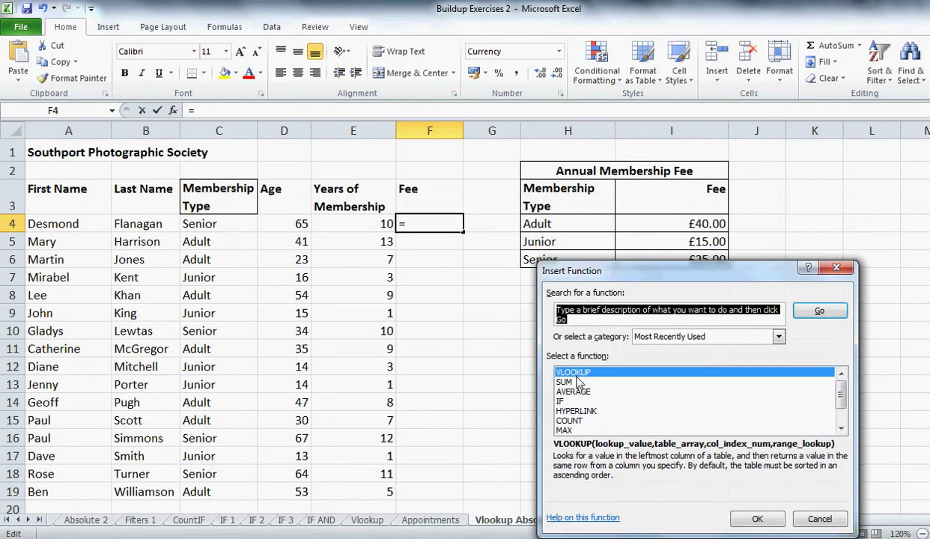
{"action": "left_click", "coordinate": [743, 514]}
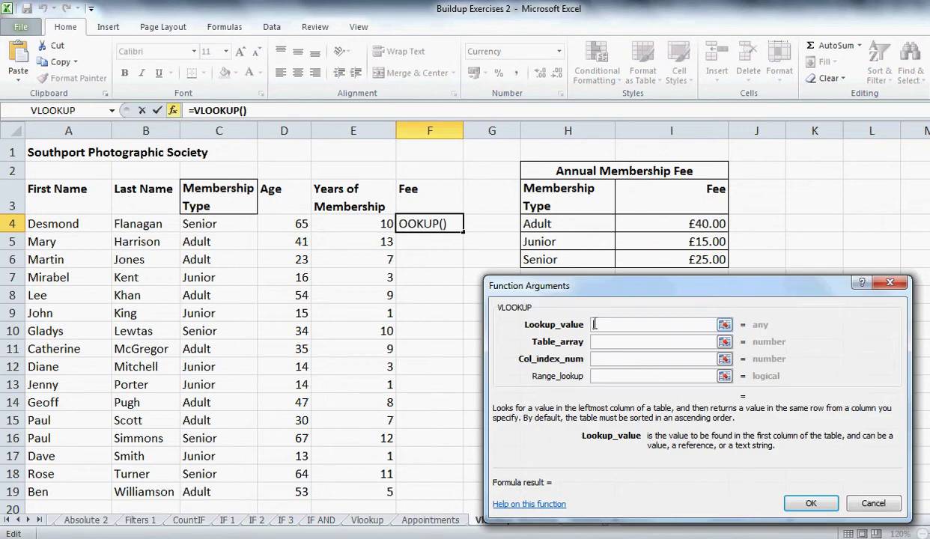
{"action": "left_click", "coordinate": [214, 223]}
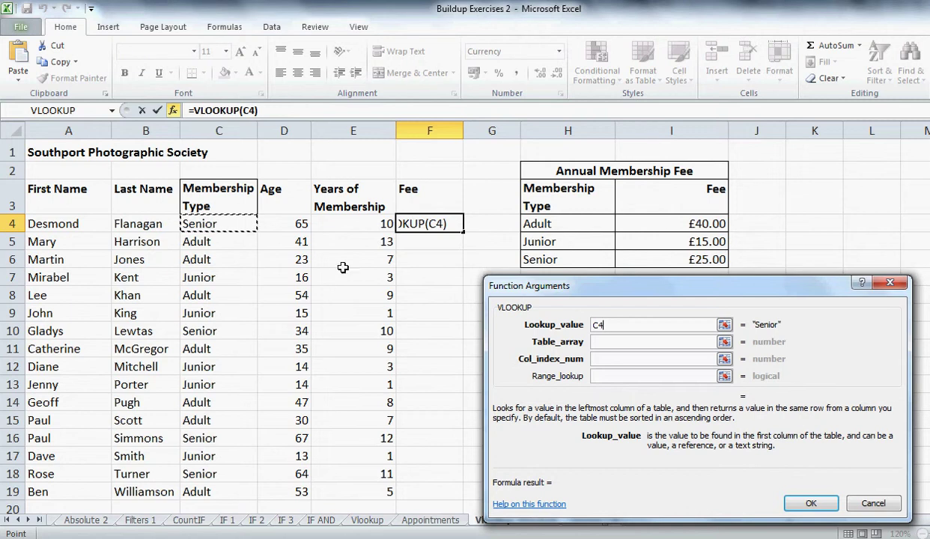
{"action": "left_click", "coordinate": [597, 342]}
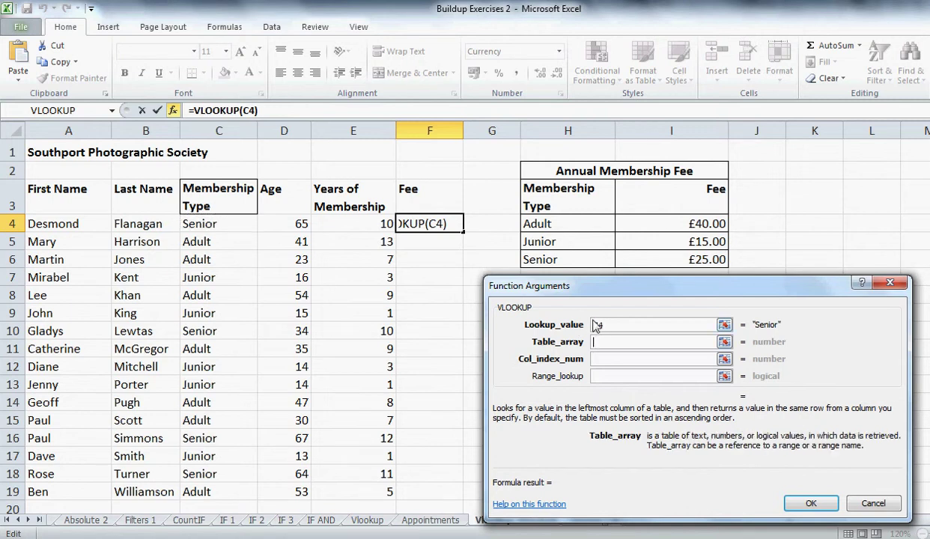
{"action": "left_click_drag", "start_coordinate": [536, 191], "coordinate": [637, 260]}
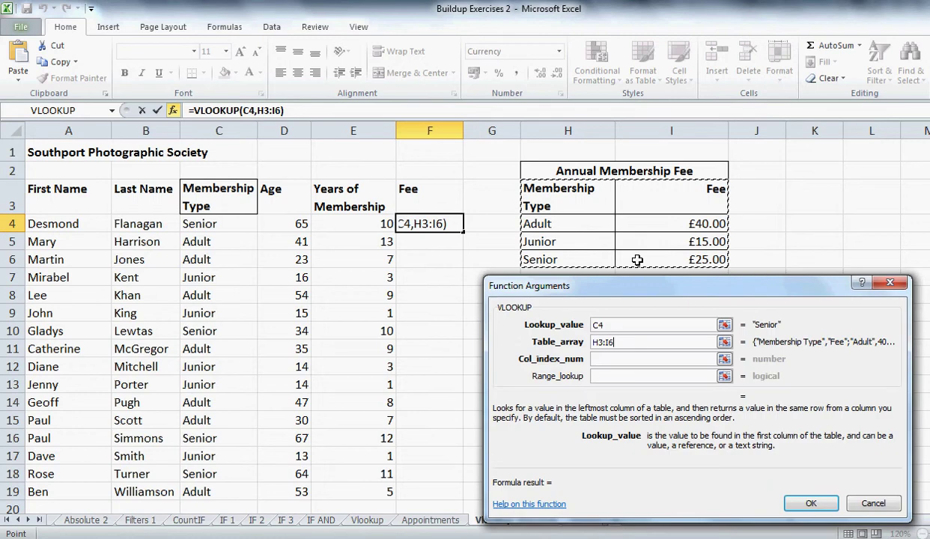
Make the VLOOKUP's table array reference absolute as $H$3:$I$6.
{"action": "left_click", "coordinate": [603, 342]}
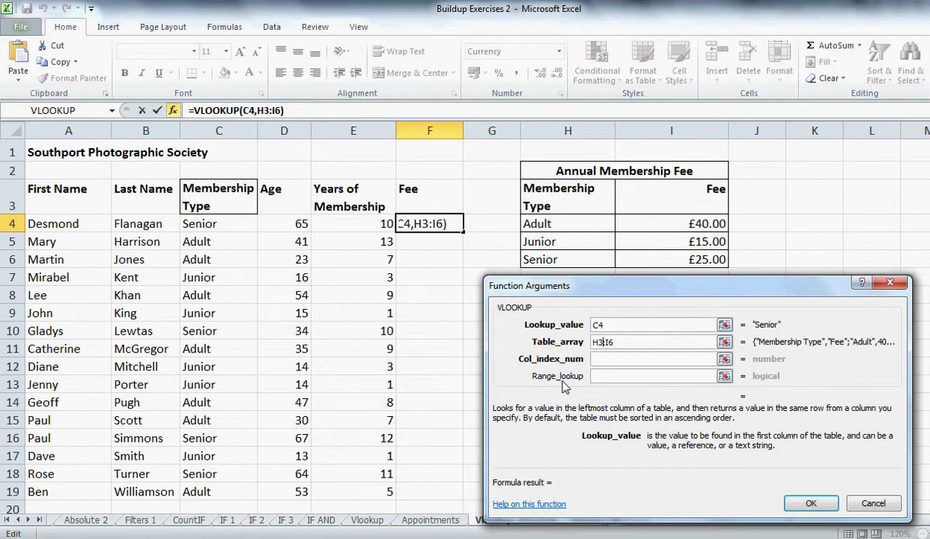
{"action": "key", "text": "F4"}
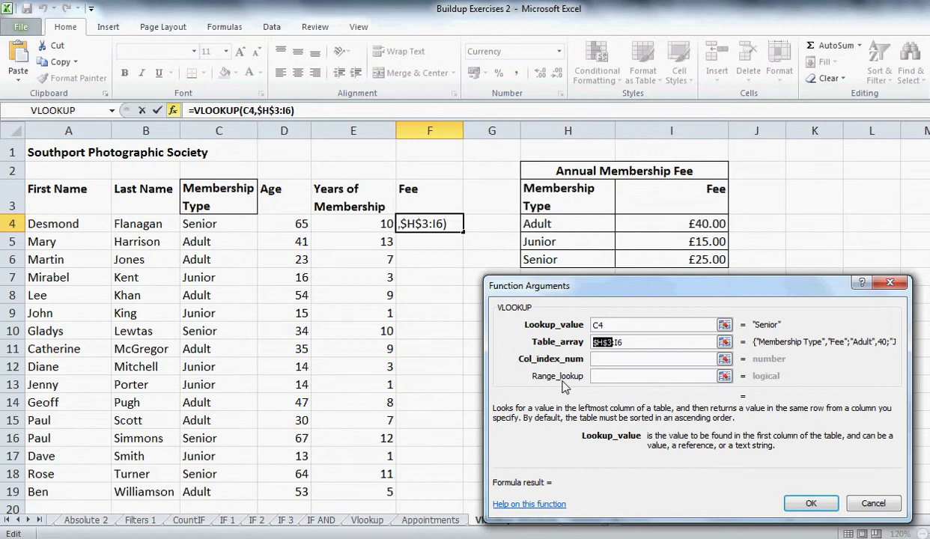
{"action": "left_click", "coordinate": [624, 342]}
{"action": "key", "text": "F4"}
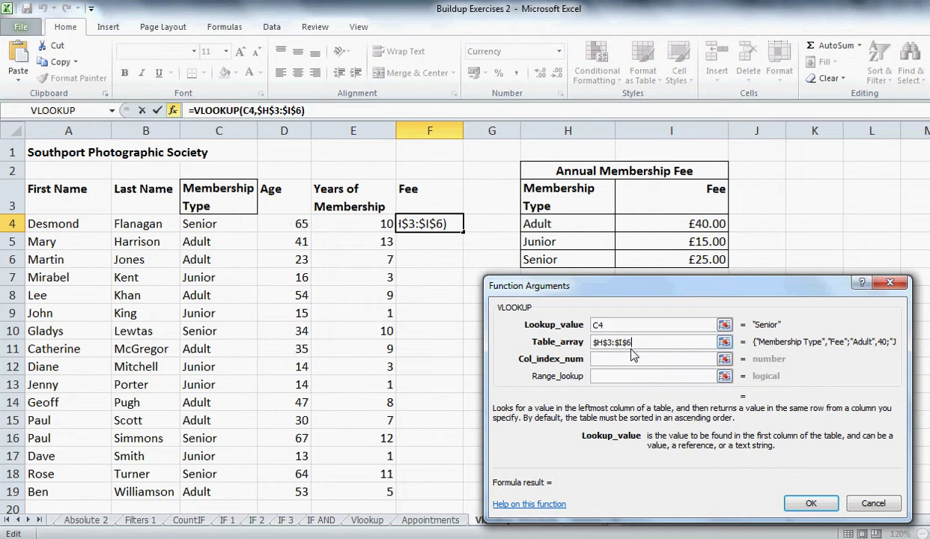
Complete the VLOOKUP in F4 with column index number 2 and range lookup false.
{"action": "left_click_drag", "start_coordinate": [640, 291], "coordinate": [638, 300]}
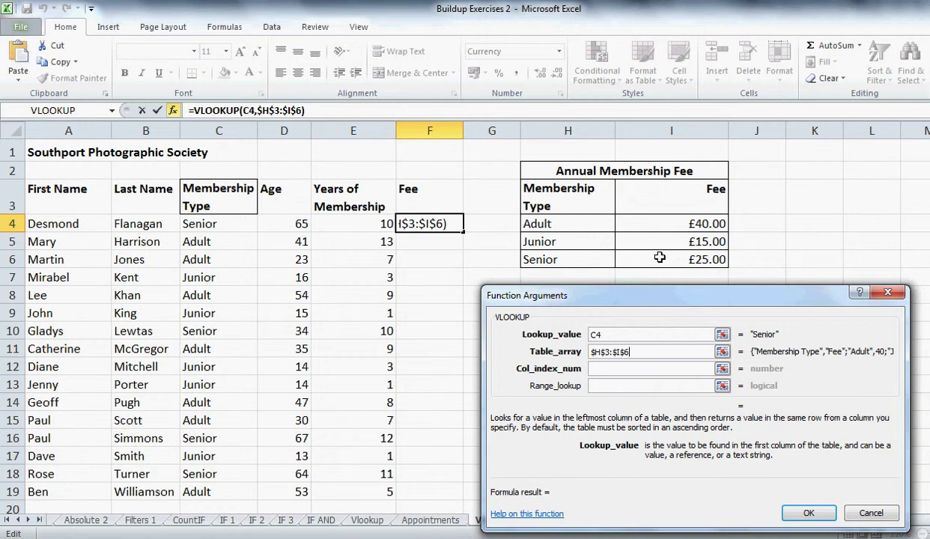
{"action": "left_click", "coordinate": [602, 368]}
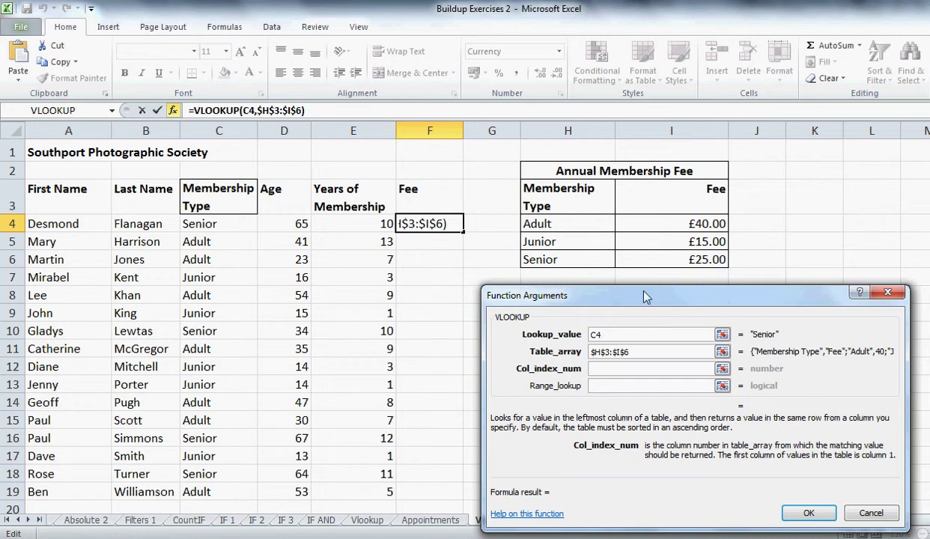
{"action": "type", "text": "2"}
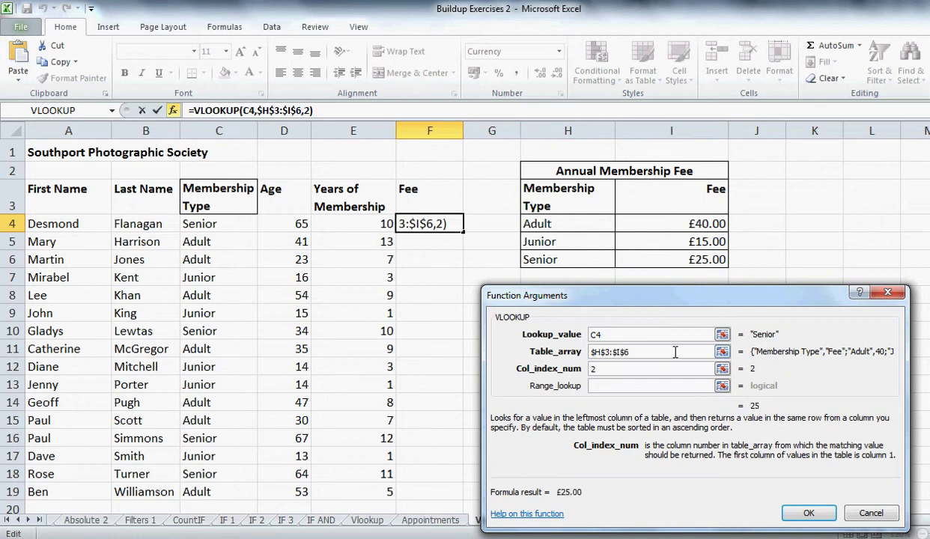
{"action": "left_click", "coordinate": [609, 386]}
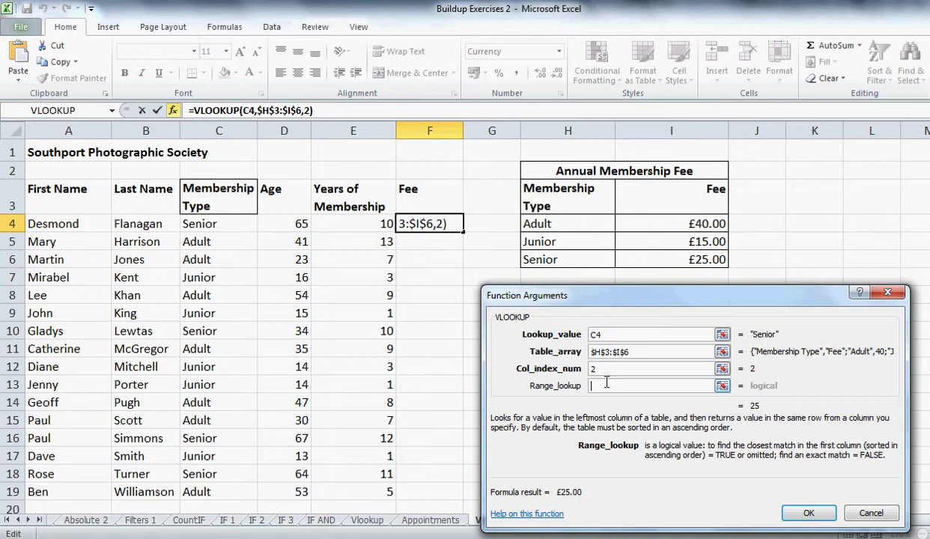
{"action": "type", "text": "false"}
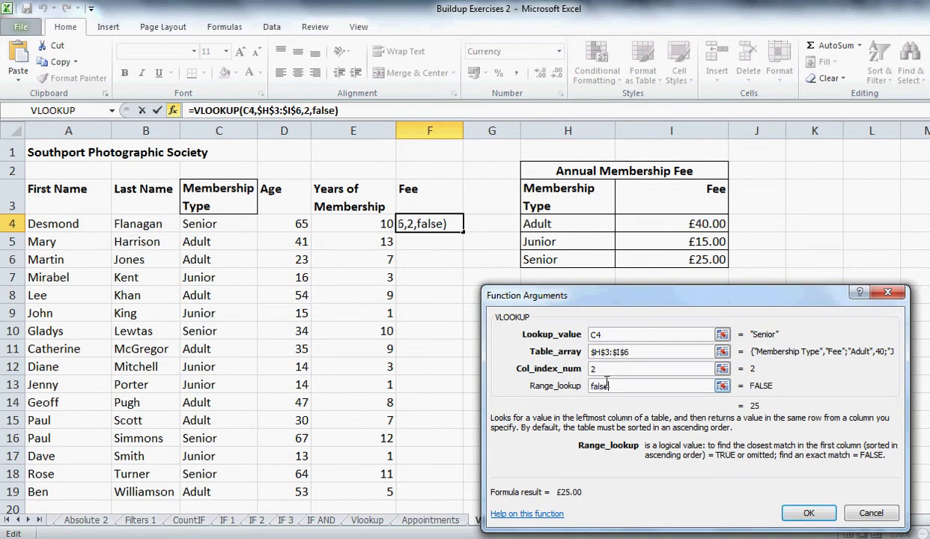
{"action": "left_click", "coordinate": [800, 512]}
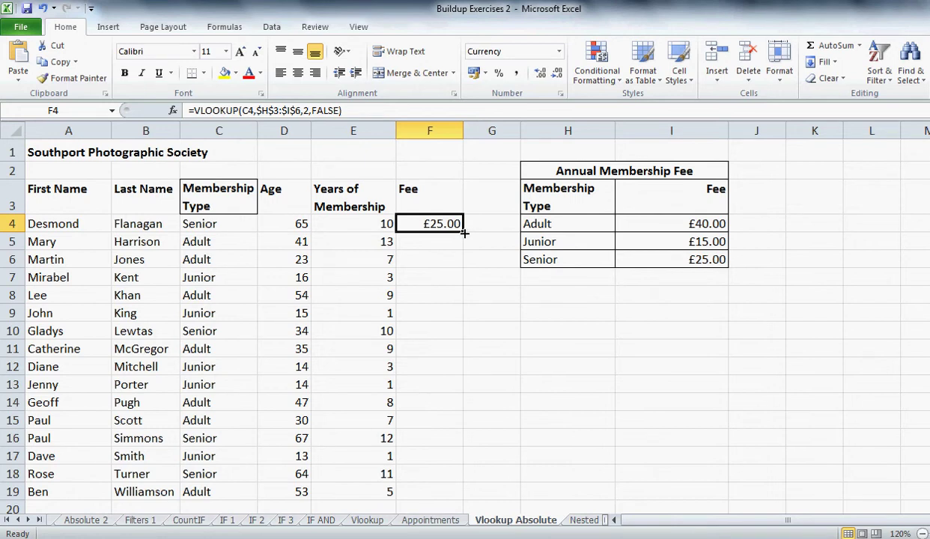
Fill the Fee formula from F4 down to F19 and inspect the cell references in F14's formula.
{"action": "left_click_drag", "start_coordinate": [463, 234], "coordinate": [451, 488]}
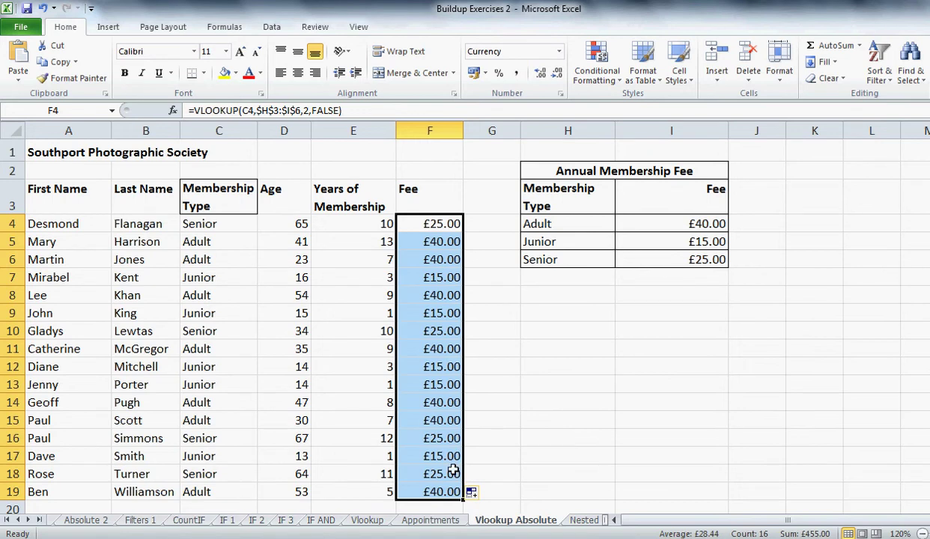
{"action": "left_click", "coordinate": [432, 396]}
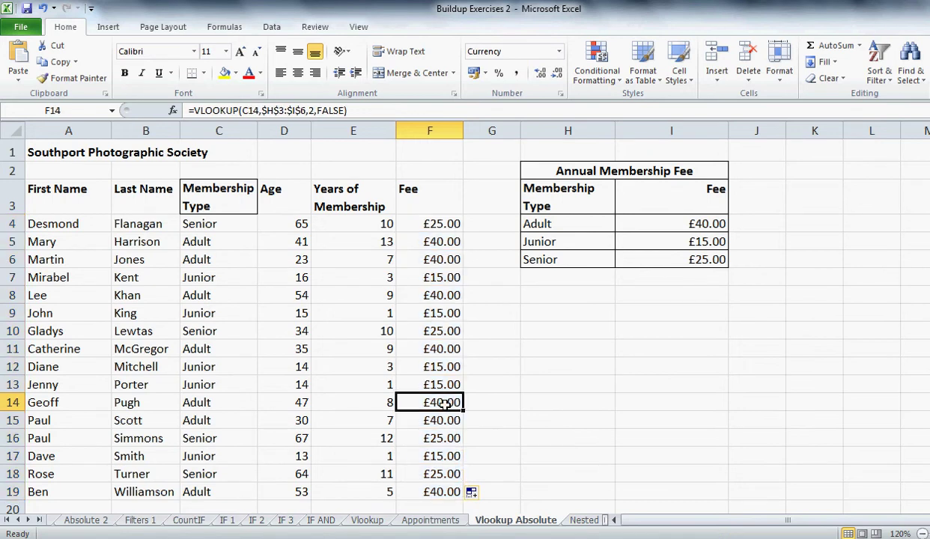
{"action": "left_click", "coordinate": [268, 110]}
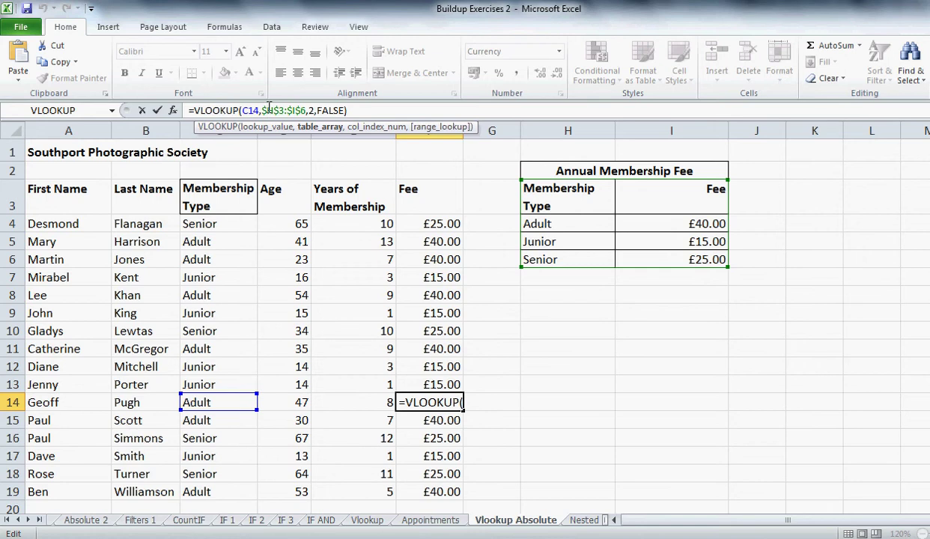